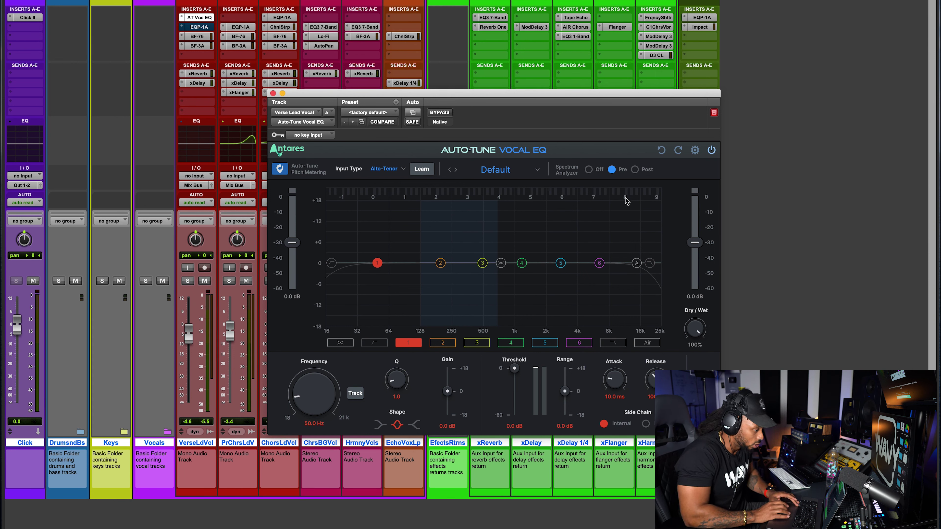
Step: Set EQ band 3 to a 2.0 dB cut at about 620.9 Hz with a Q of 2.0
drag(560, 98, 561, 97)
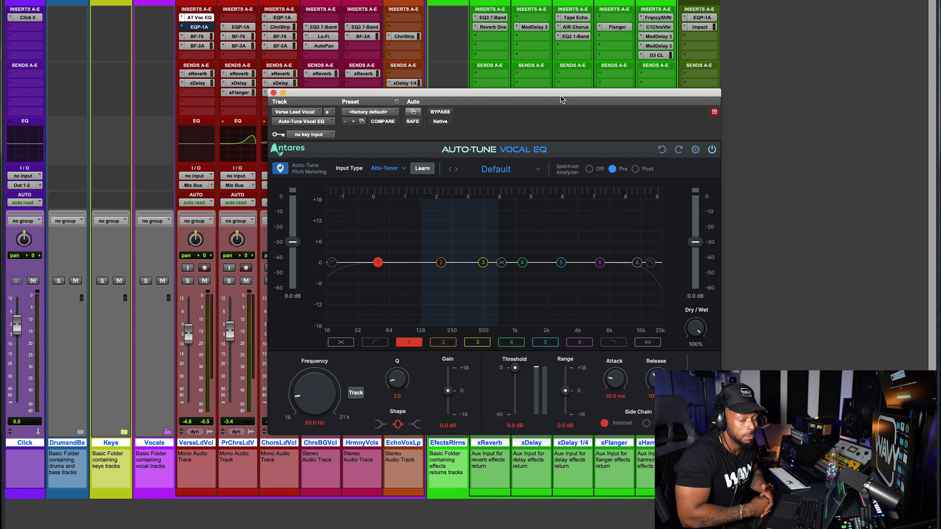
drag(561, 99, 554, 98)
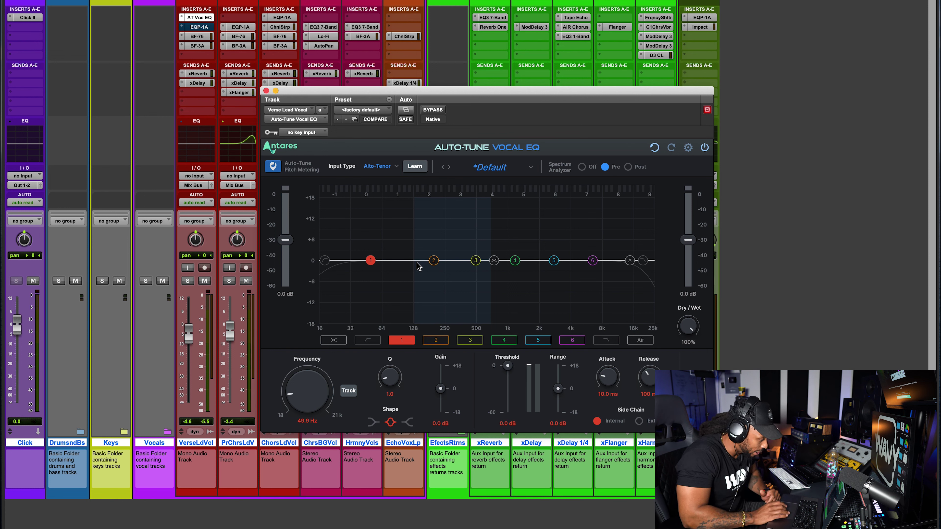
click(433, 260)
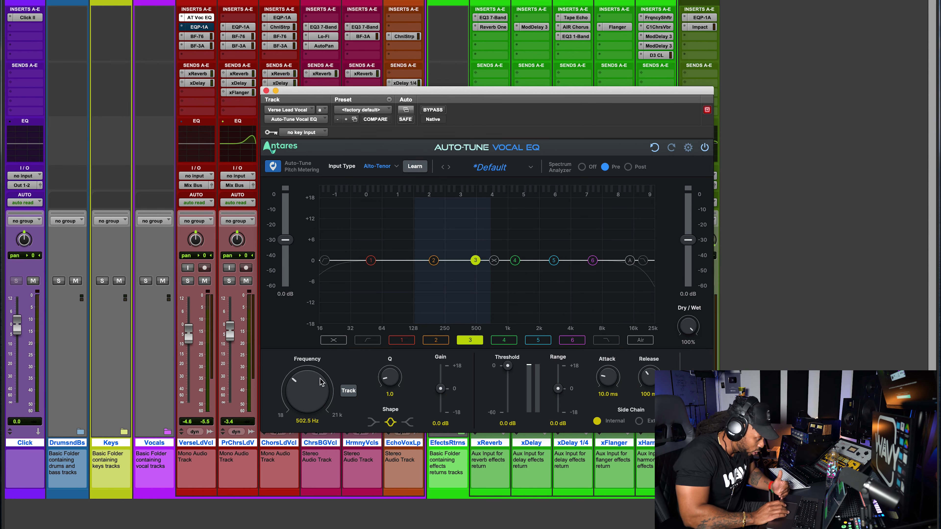
mouse_move(312, 396)
mouse_down()
mouse_move(305, 352)
mouse_move(300, 395)
mouse_up()
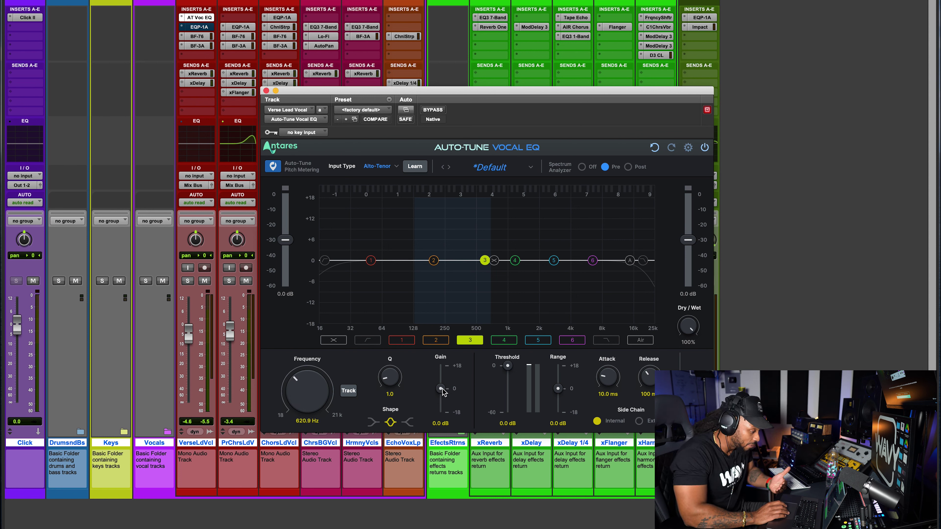
drag(441, 388, 437, 400)
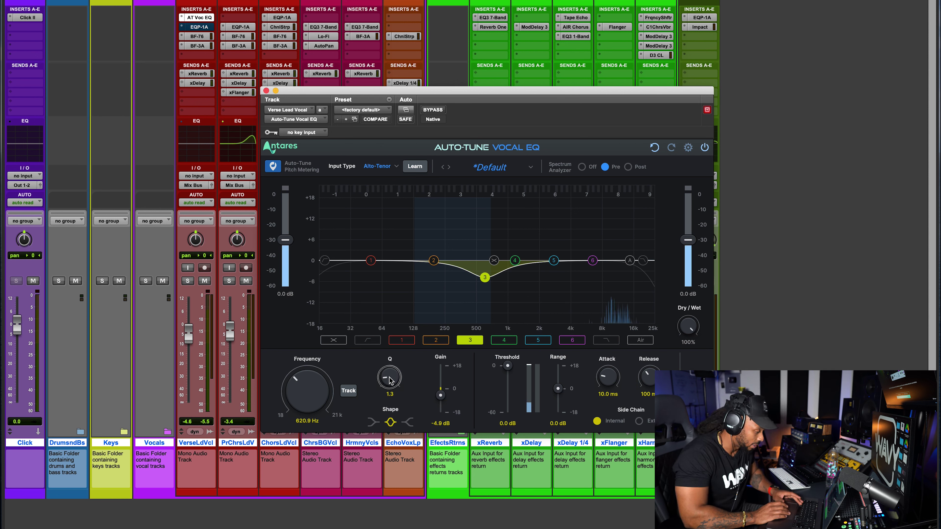
mouse_move(389, 380)
mouse_down()
mouse_move(384, 369)
mouse_move(385, 382)
mouse_up()
drag(447, 396, 447, 392)
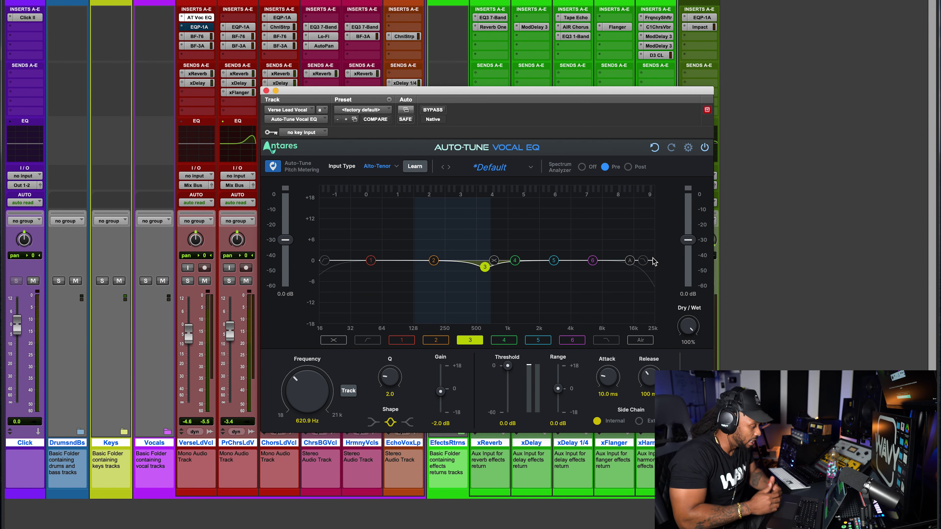
Step: Enable the high-pass filter at about 179.7 Hz with a 12 dB/octave slope
click(325, 261)
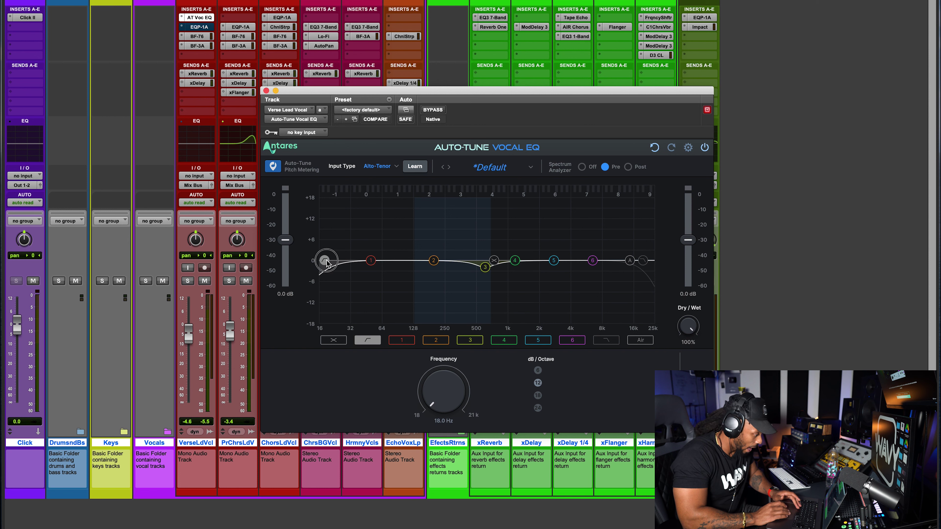
drag(366, 259, 379, 259)
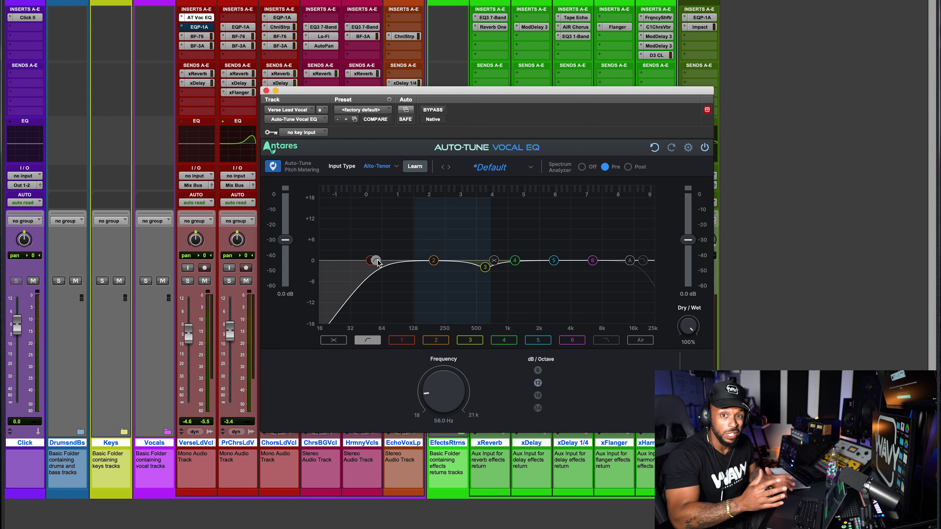
drag(378, 262, 431, 269)
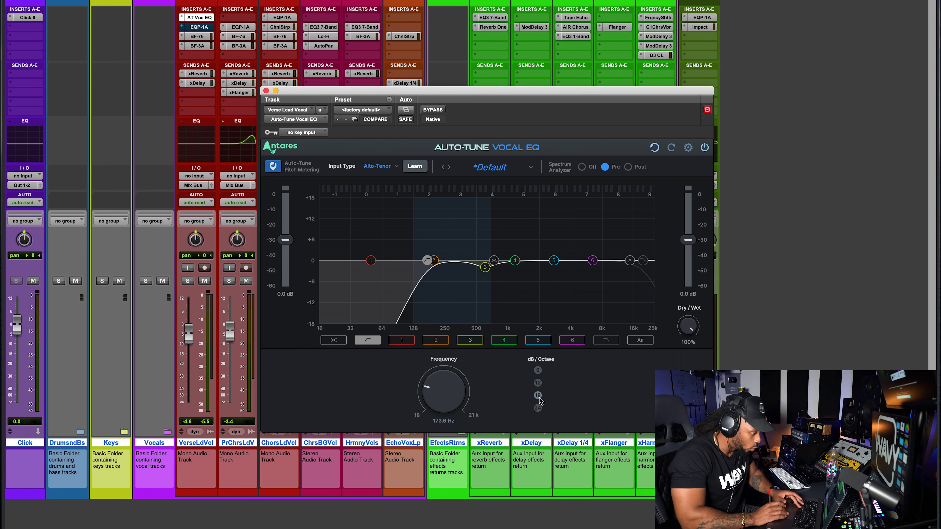
click(538, 370)
click(539, 383)
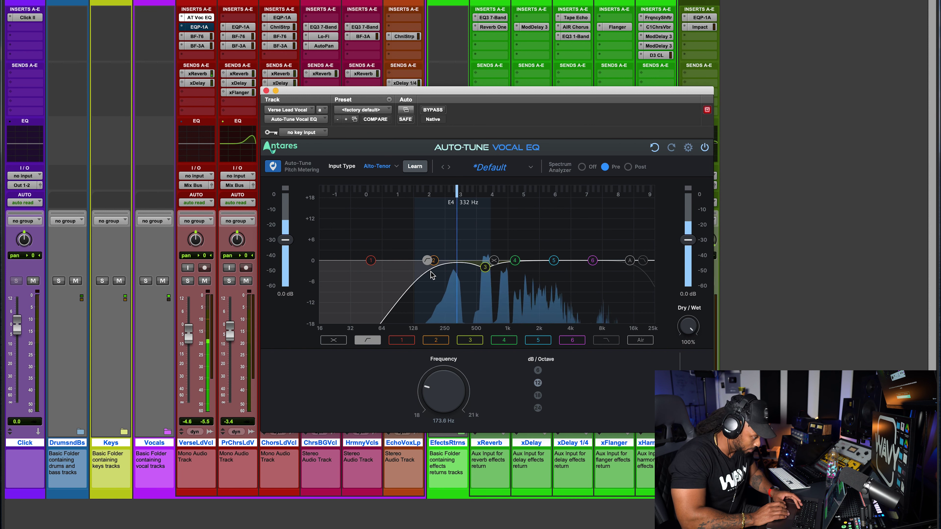
drag(427, 260, 430, 264)
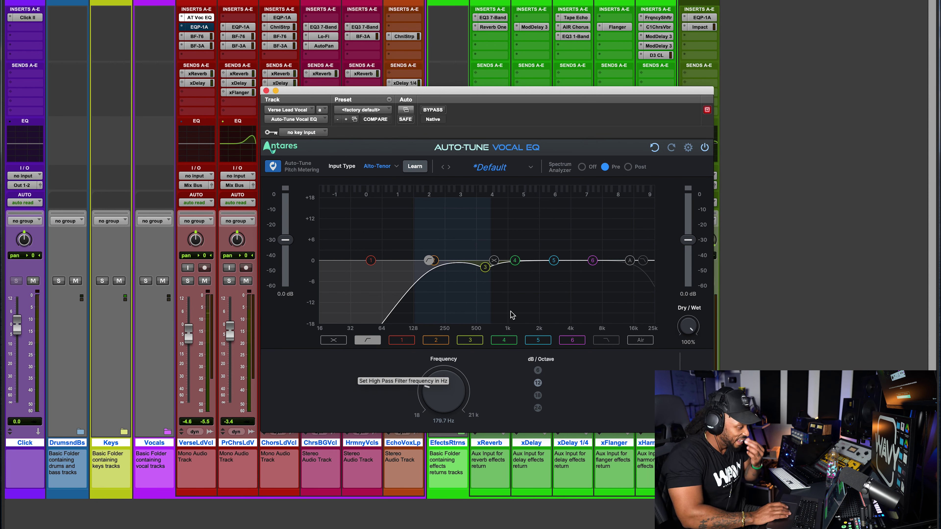
Step: Cut band 2 by about 3.3 dB near 218.7 Hz with a Q of 4.0 and a threshold of -10.8 dB
click(438, 261)
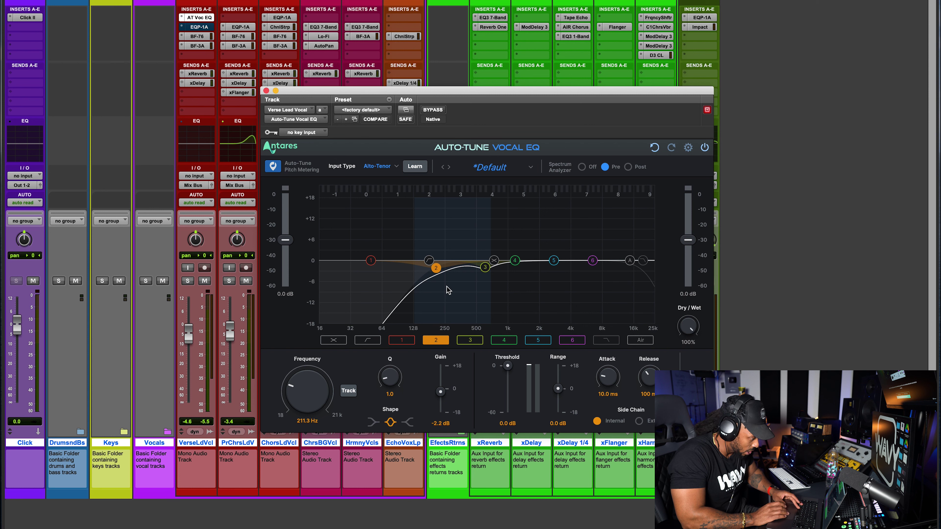
mouse_move(435, 274)
mouse_down()
mouse_move(447, 284)
mouse_move(443, 276)
mouse_move(435, 297)
mouse_move(432, 279)
mouse_up()
drag(389, 351, 387, 381)
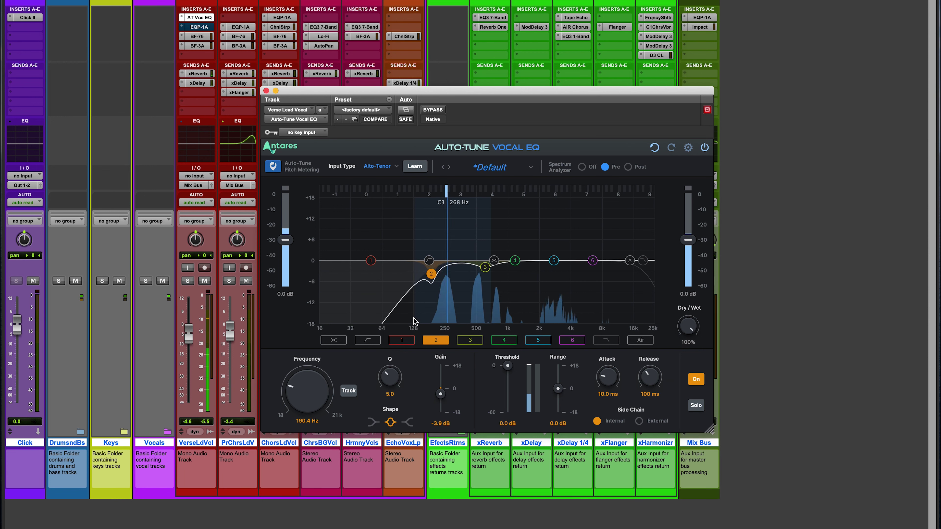
drag(436, 279, 441, 278)
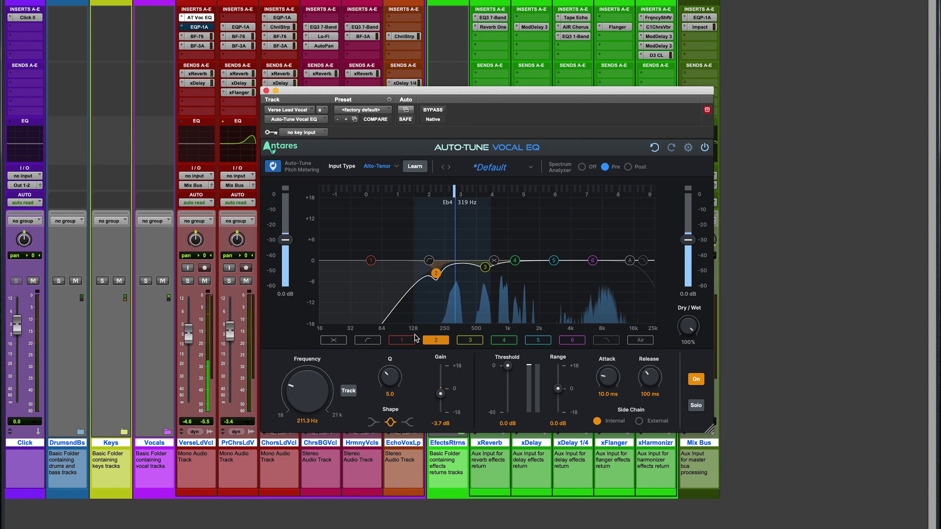
scroll(391, 381, down, 2)
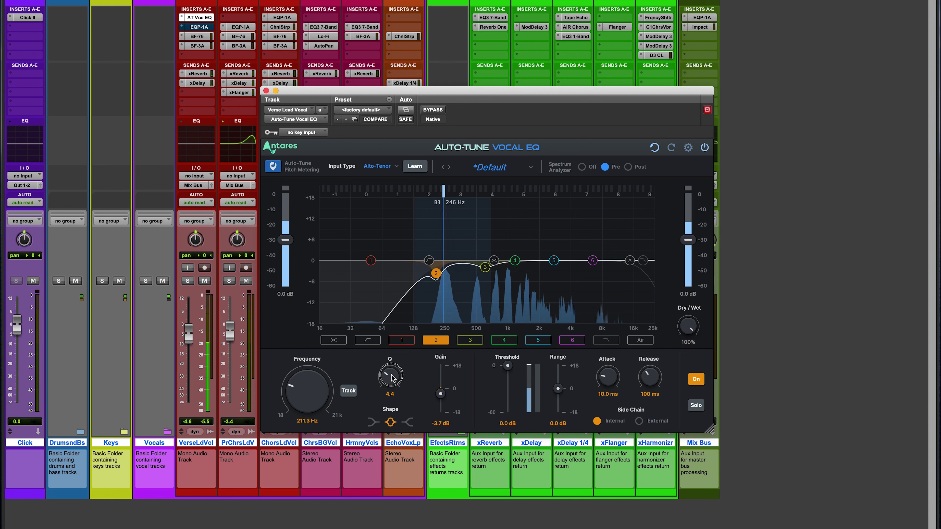
scroll(391, 378, down, 2)
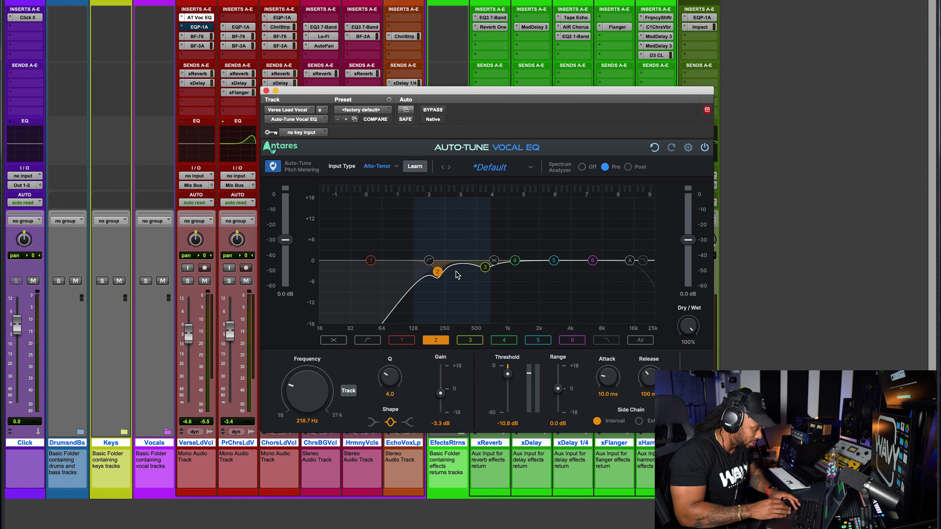
Step: Move band 2 up to about 243 Hz and set its dynamic range to about -4.6 dB
drag(437, 272, 445, 277)
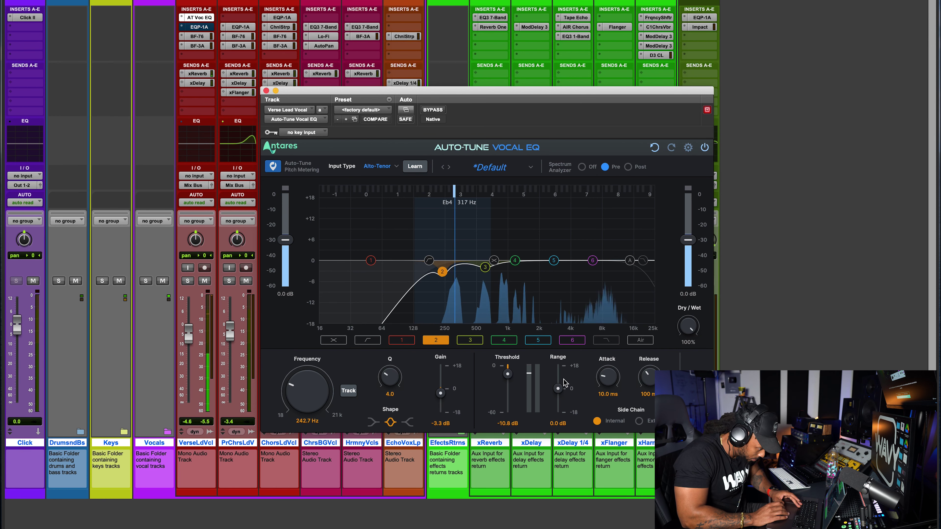
drag(557, 388, 558, 395)
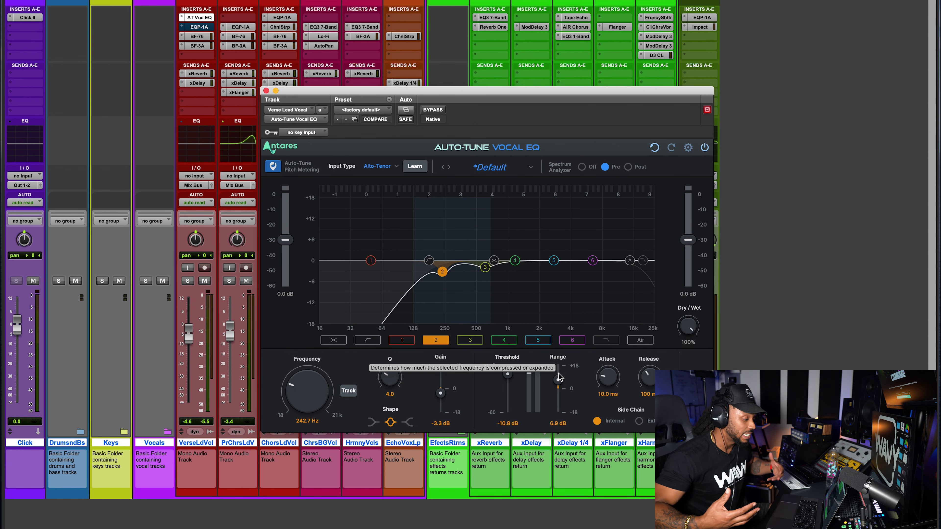
drag(560, 385, 560, 406)
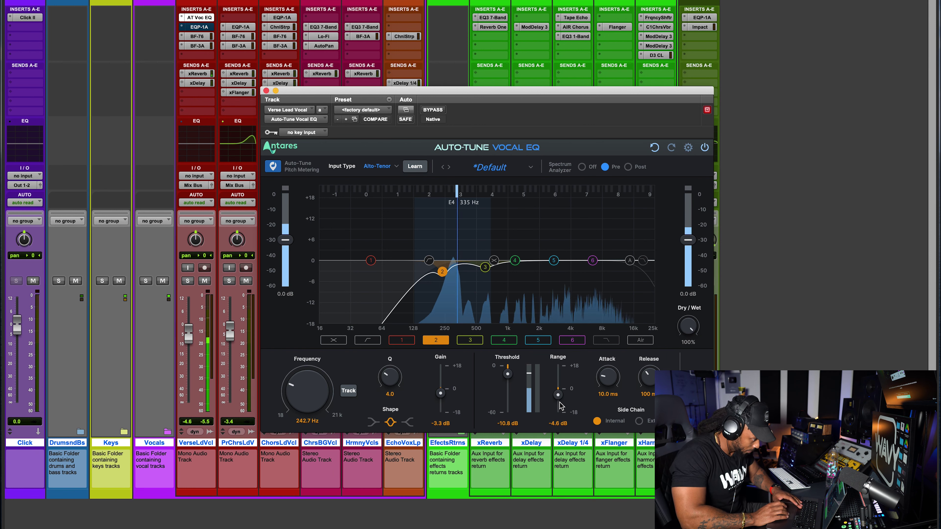
drag(442, 272, 444, 274)
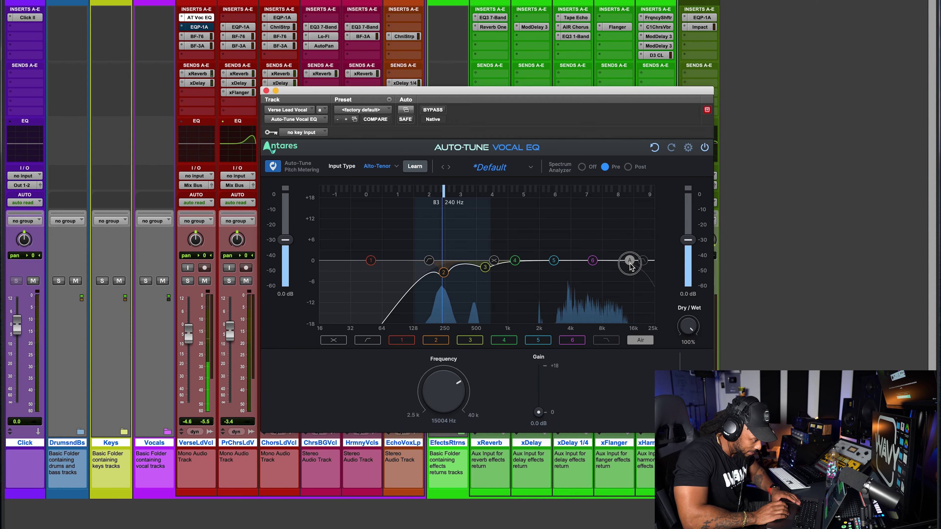
Step: Add a high-frequency boost with the Air band at about 17 kHz
drag(626, 263, 613, 240)
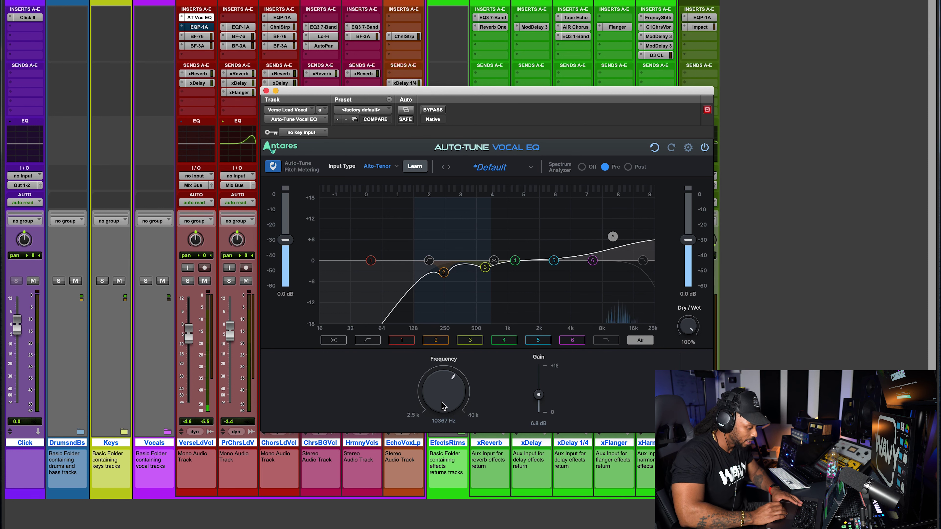
drag(443, 406, 439, 384)
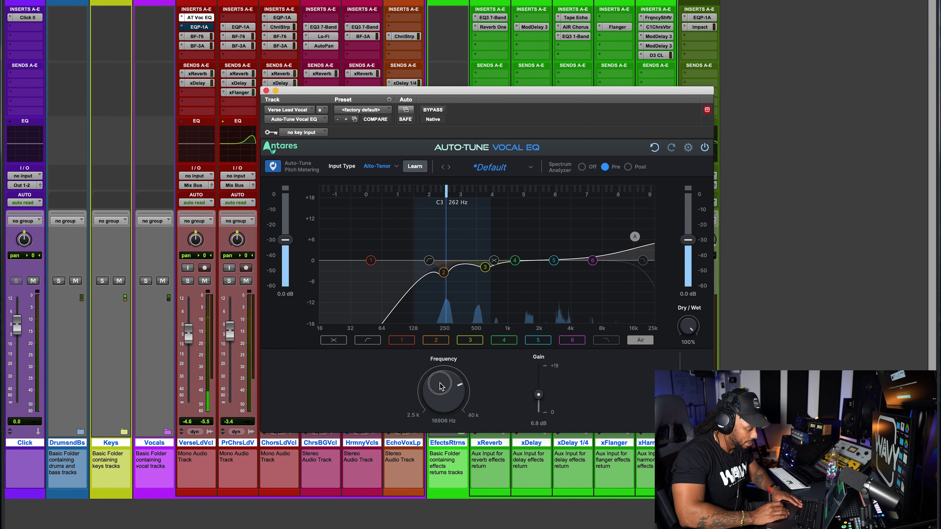
drag(538, 394, 538, 388)
drag(442, 401, 443, 402)
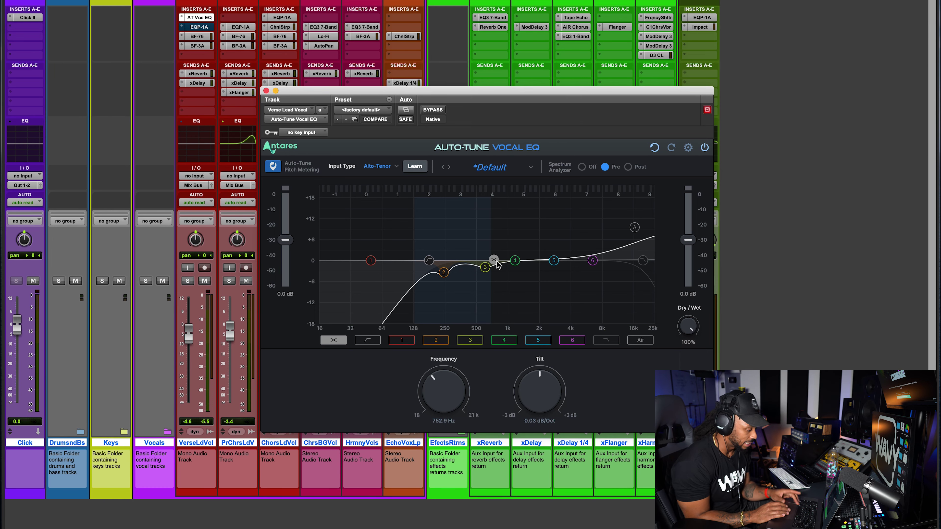
Step: Set the tilt filter to about 0.38 dB/Oct at 570.6 Hz and reduce the Air band gain to about 7.1 dB
key(space)
drag(497, 263, 493, 290)
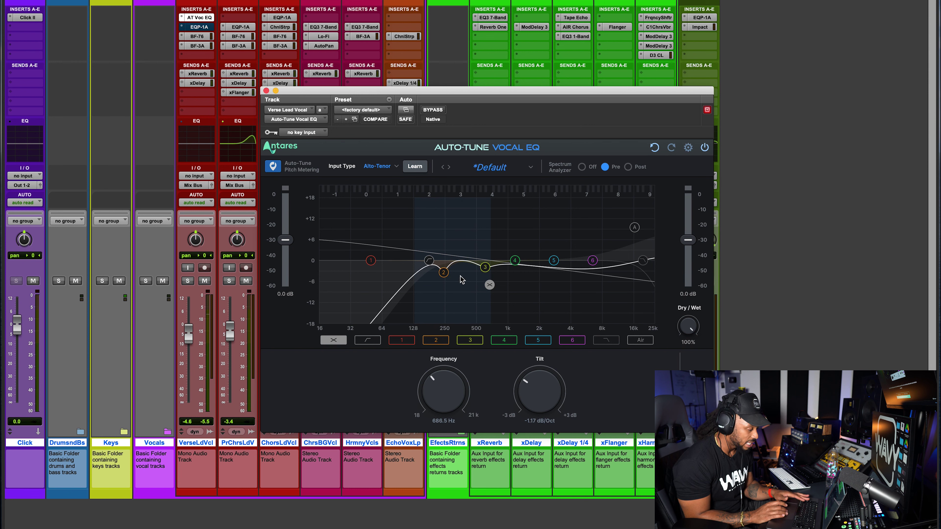
drag(492, 288, 485, 258)
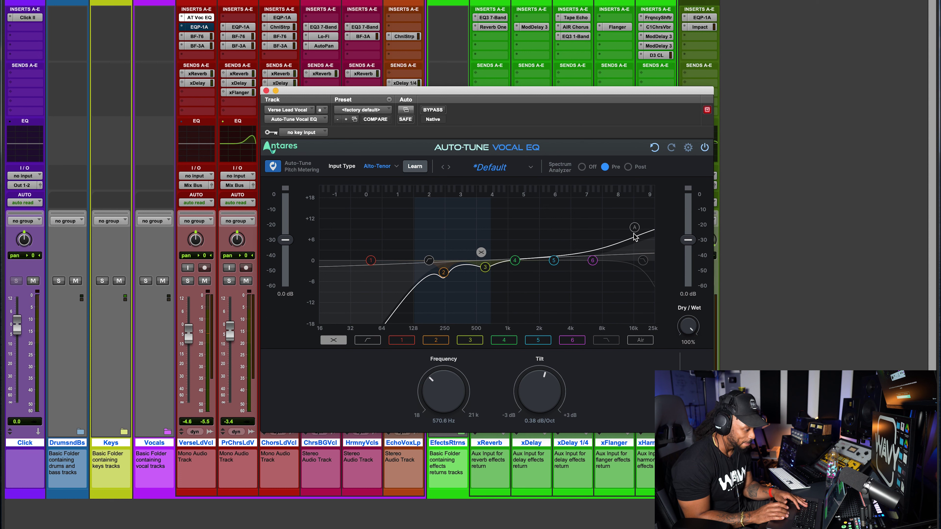
drag(634, 230, 635, 243)
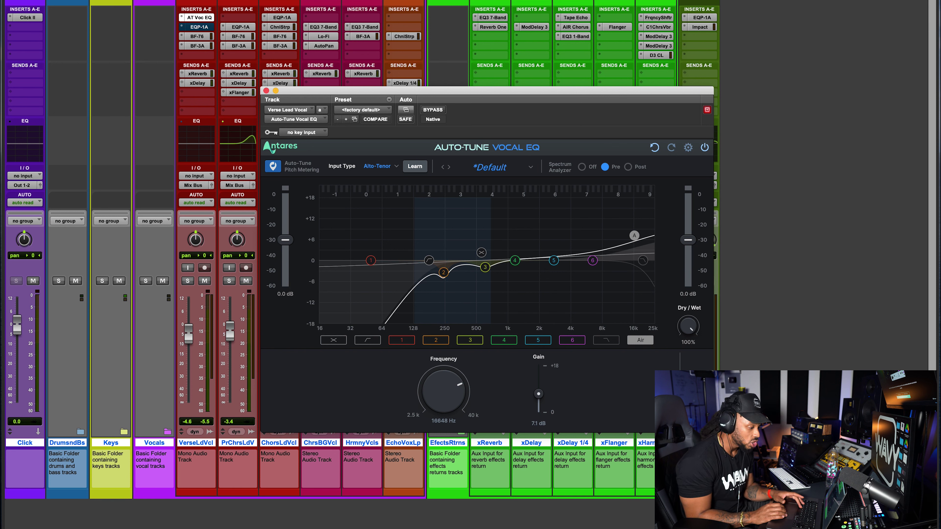
Step: Deepen band 3's cut to -3.0 dB and, auditioning it soloed, set its threshold to -26.5 dB and range to -4.9 dB
drag(485, 267, 488, 273)
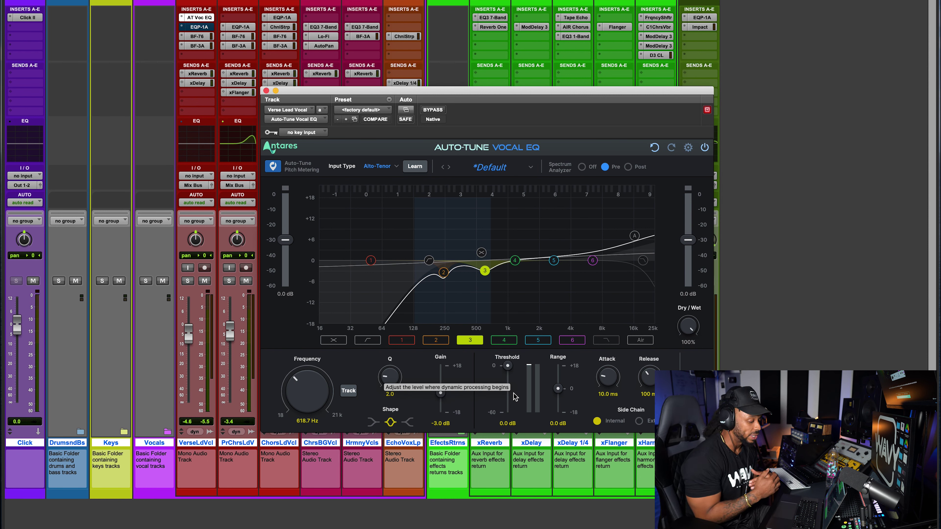
click(484, 270)
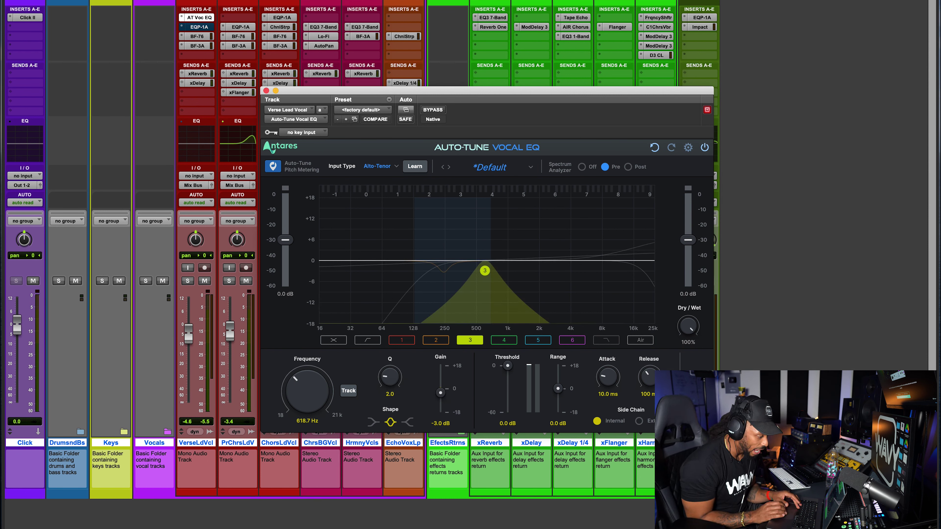
key(space)
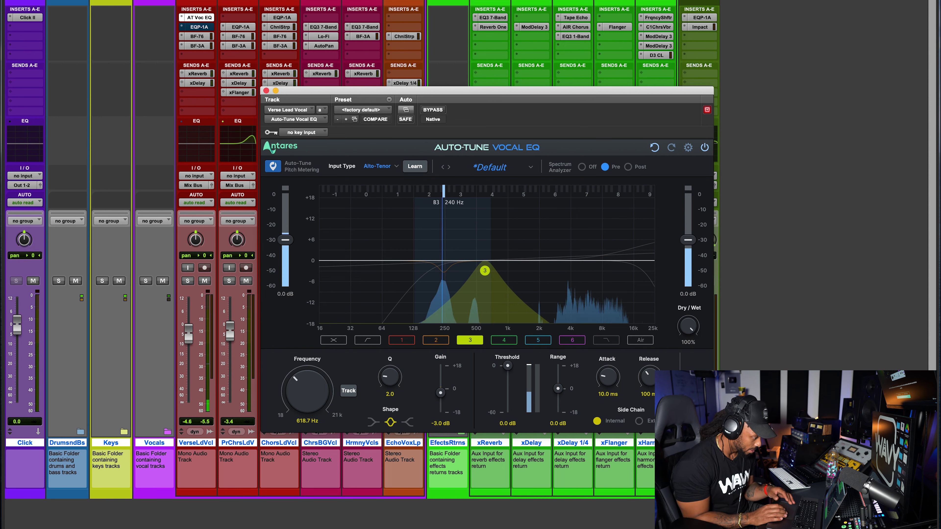
drag(510, 371, 560, 401)
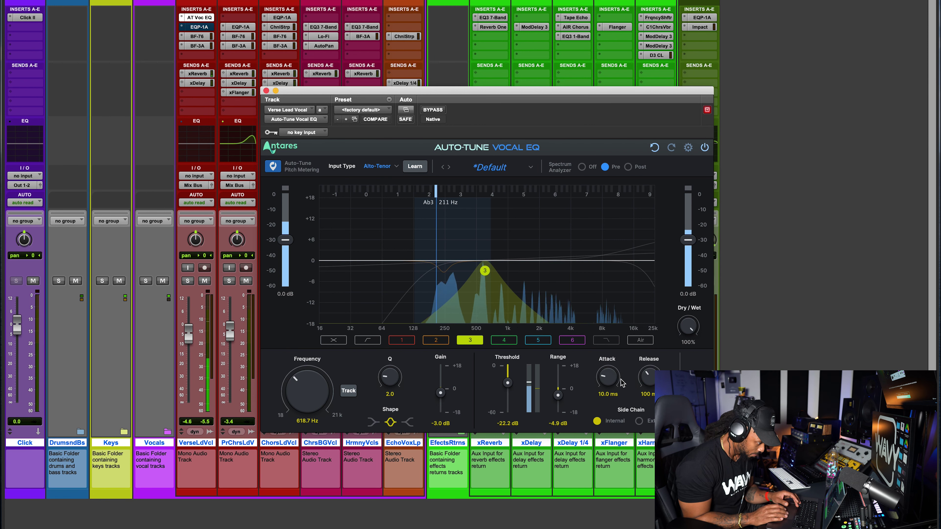
drag(507, 383, 508, 386)
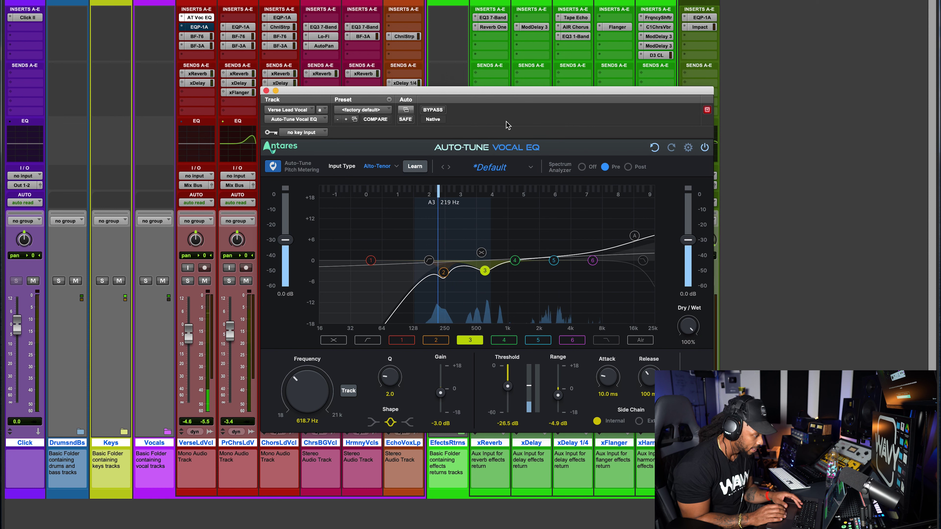
key(space)
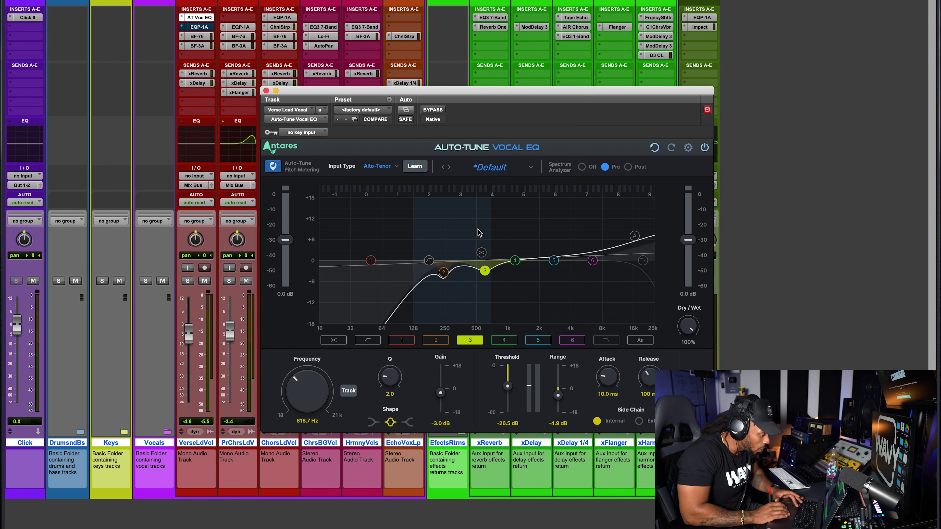
Step: Review the settings of bands 1, 2 and 3 and play back the lead vocal
click(372, 262)
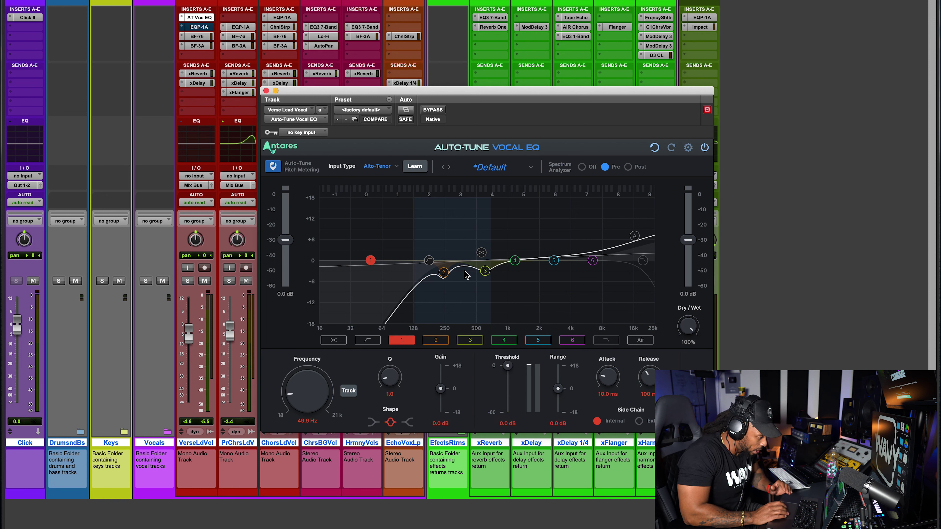
click(444, 273)
click(484, 272)
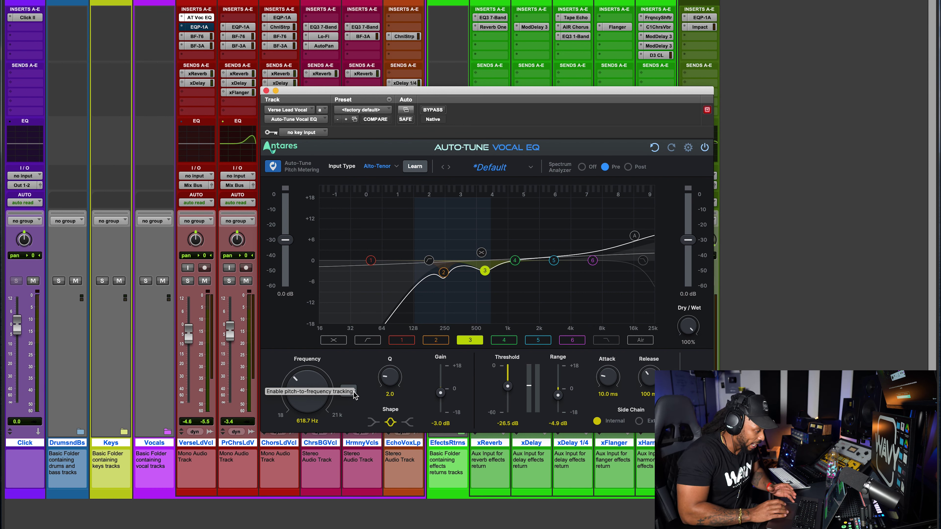
key(space)
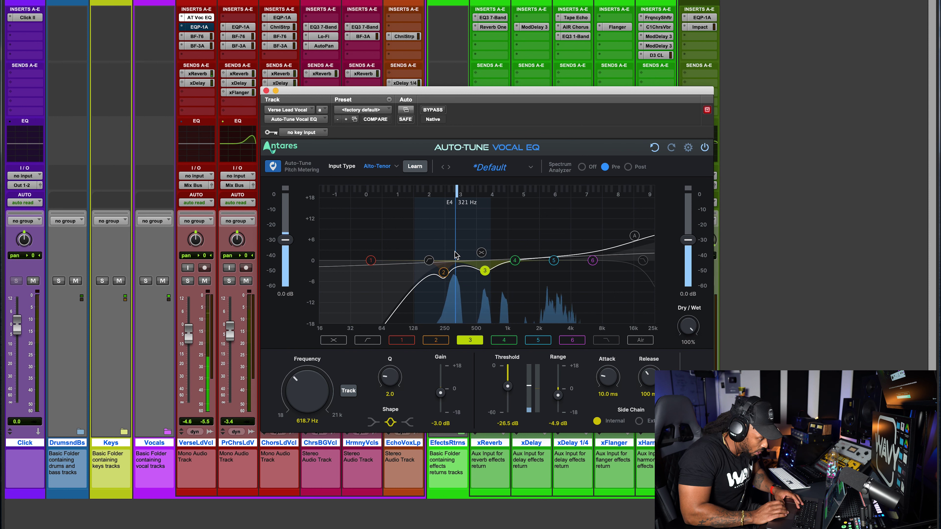
Step: Turn on pitch tracking for band 2 so its cut follows harmonic 1 of the vocal
click(446, 277)
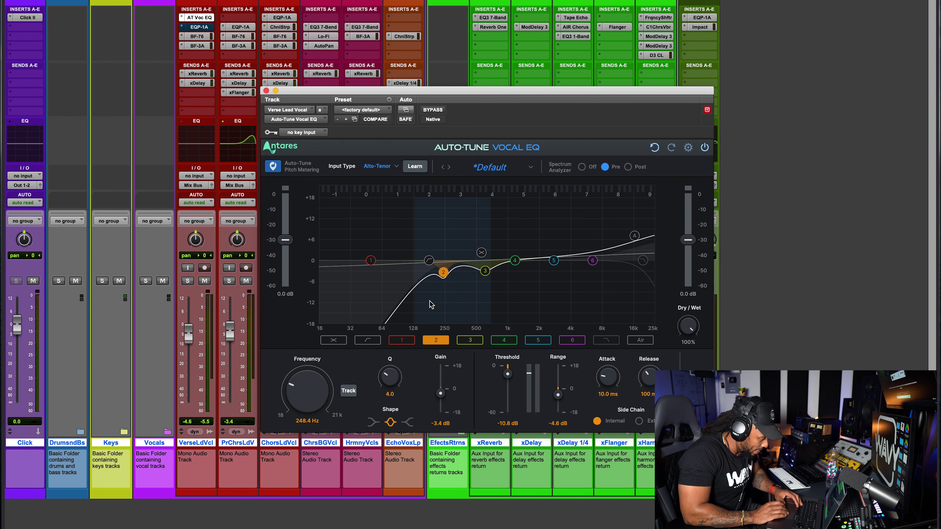
click(349, 392)
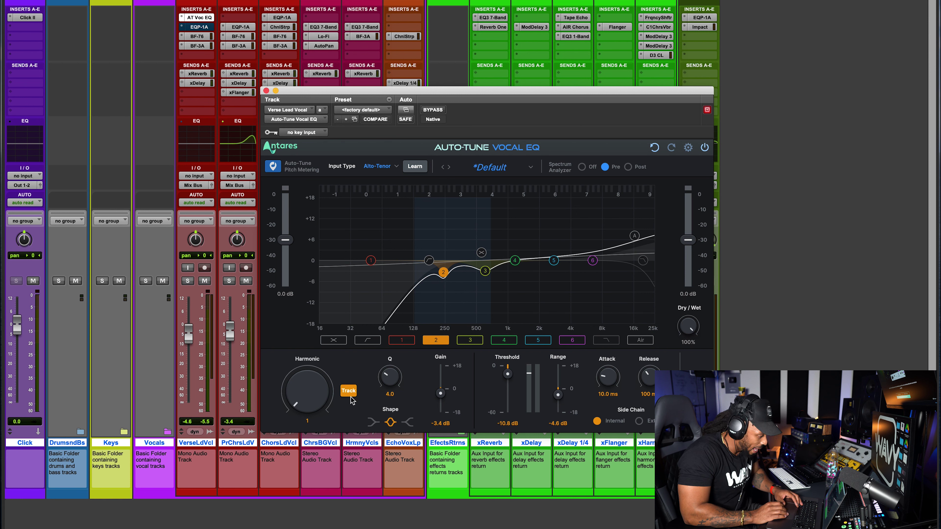
click(351, 392)
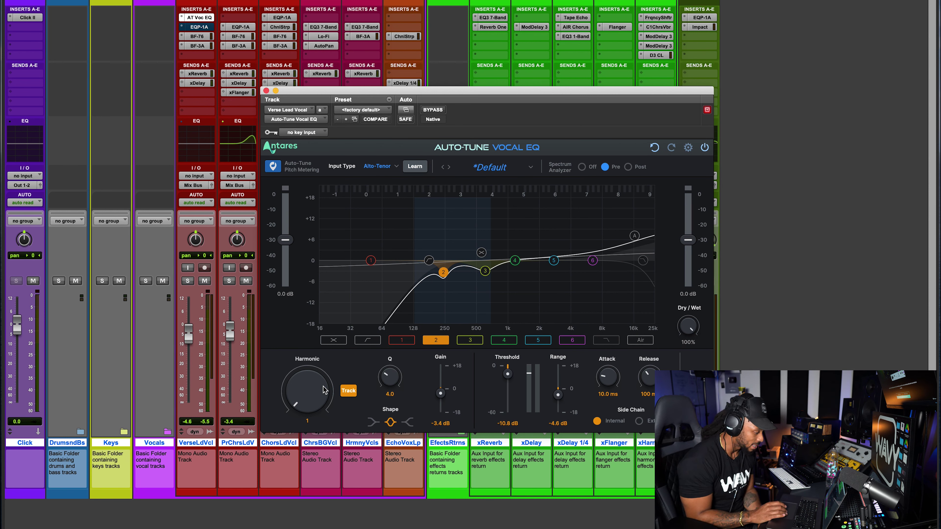
Step: Play back the lead vocal while sweeping band 2's tracked harmonic up to 7 and back down to 1
drag(311, 389, 312, 362)
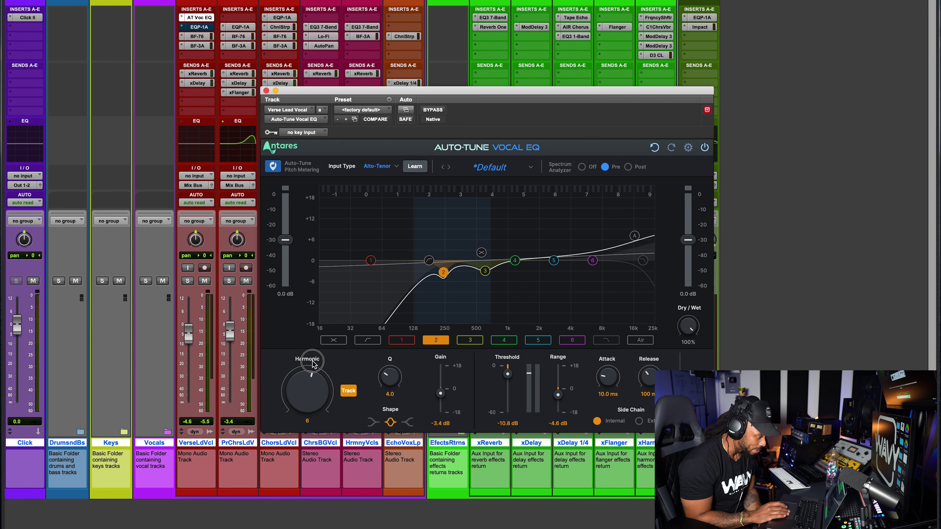
key(space)
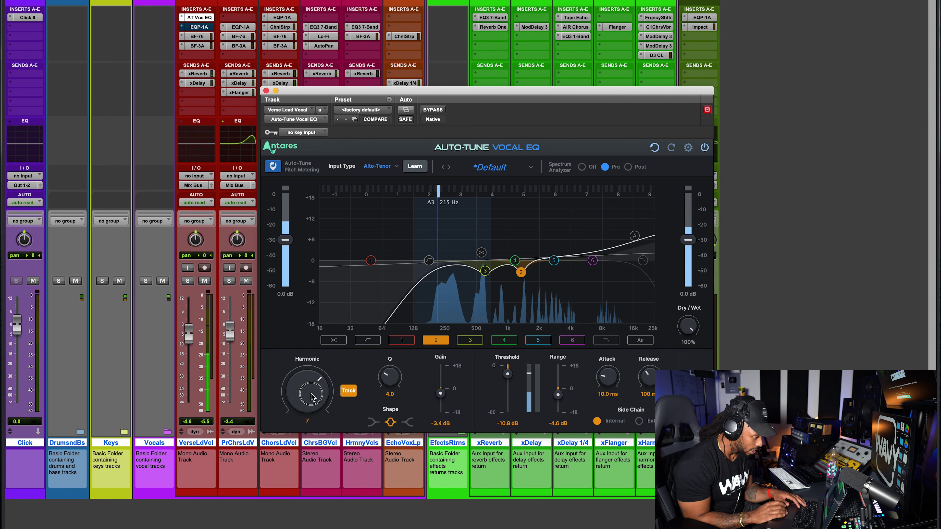
drag(306, 388, 309, 413)
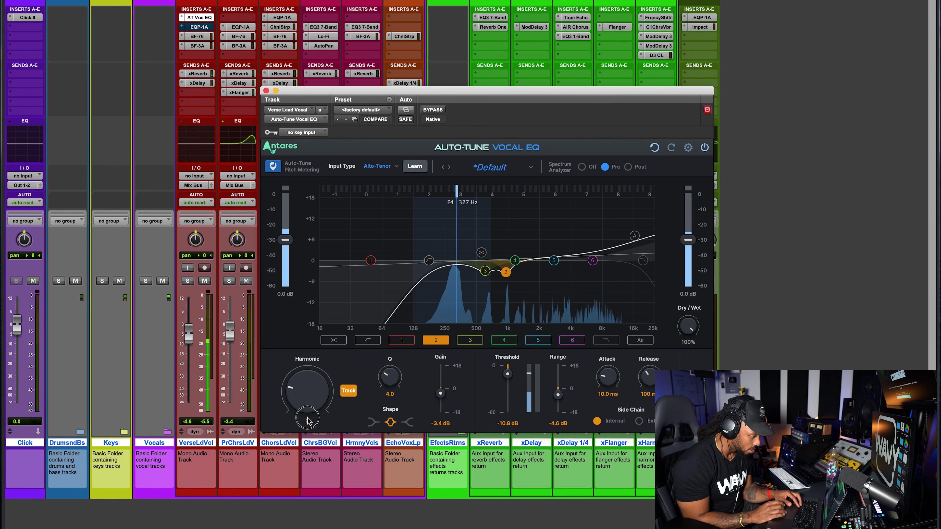
drag(310, 412, 304, 414)
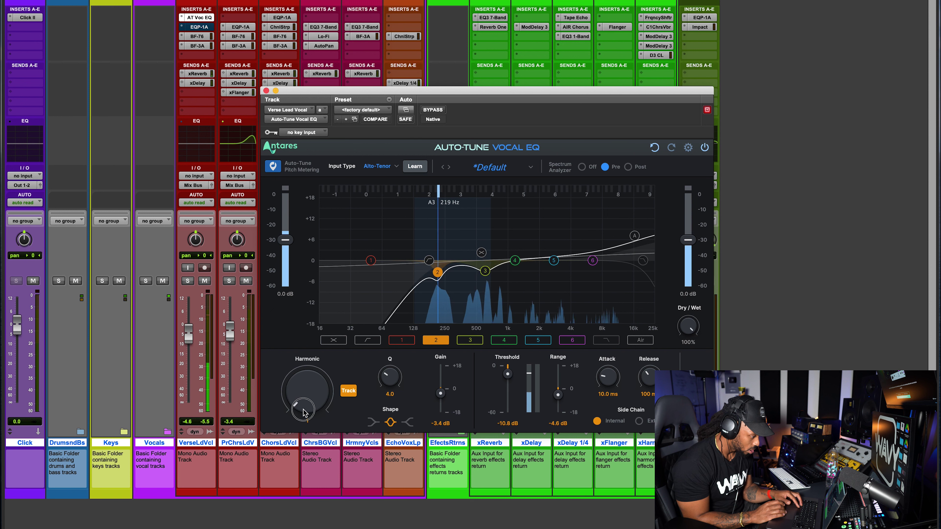
key(space)
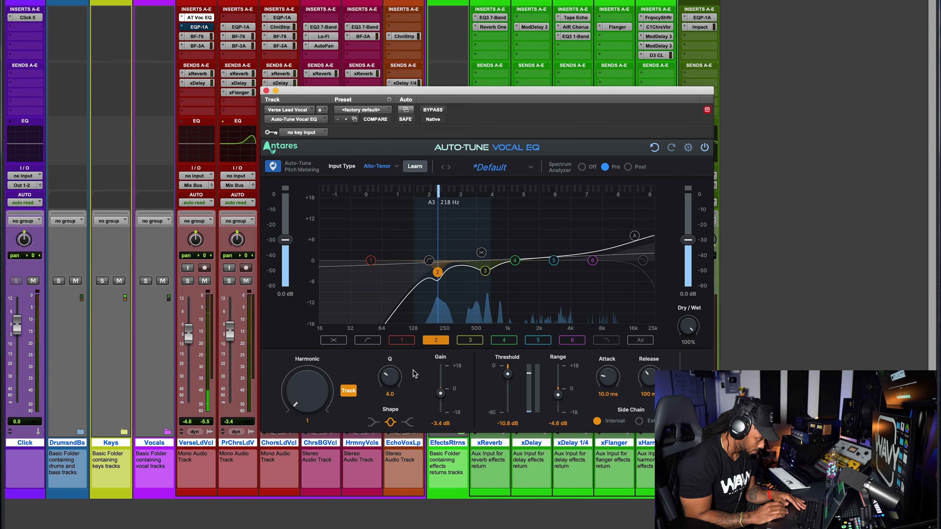
Step: Turn on pitch tracking for band 3
click(485, 271)
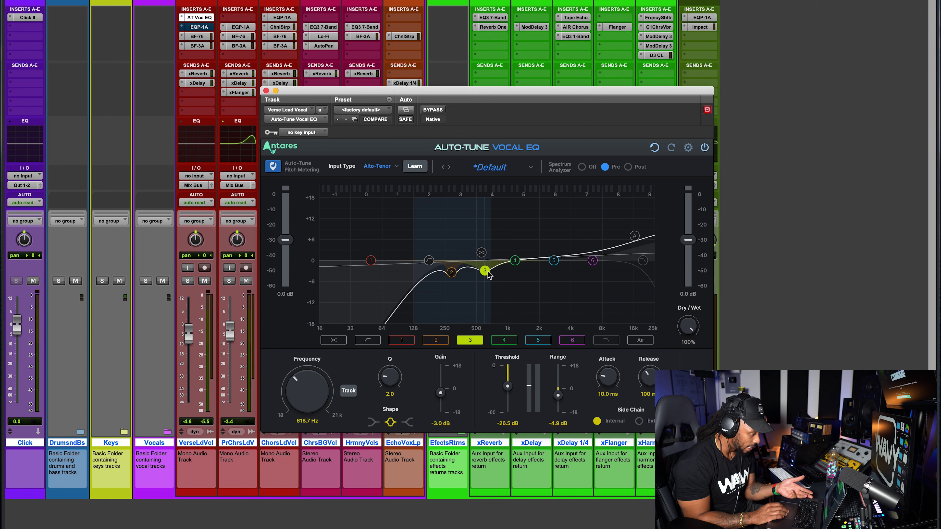
click(348, 391)
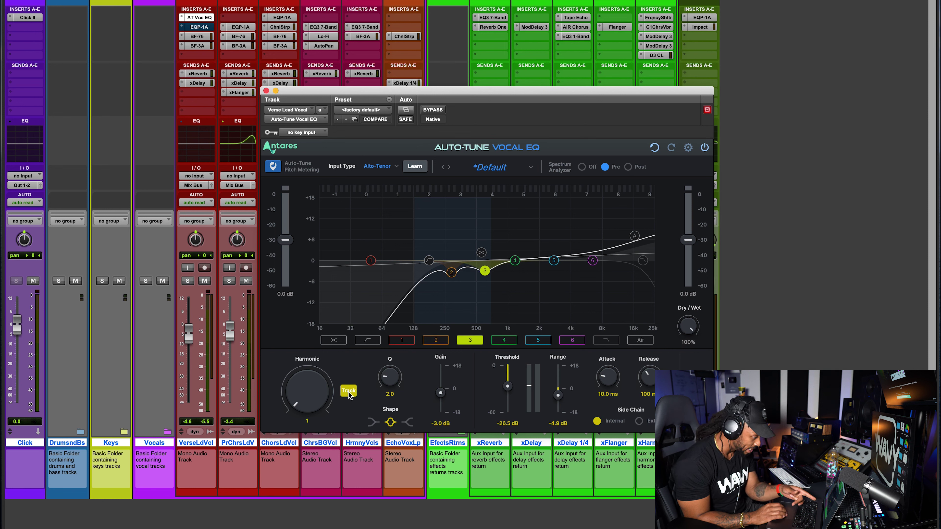